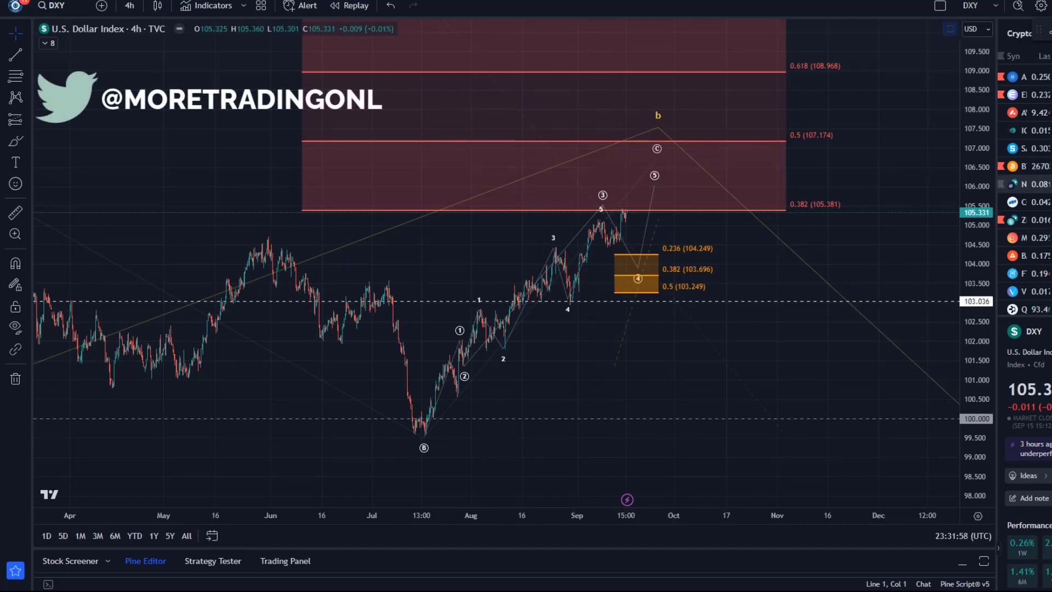
Widen the price scale, sketch then delete a red freehand price path, and enlarge the bars.
left_click_drag(978, 181, 970, 332)
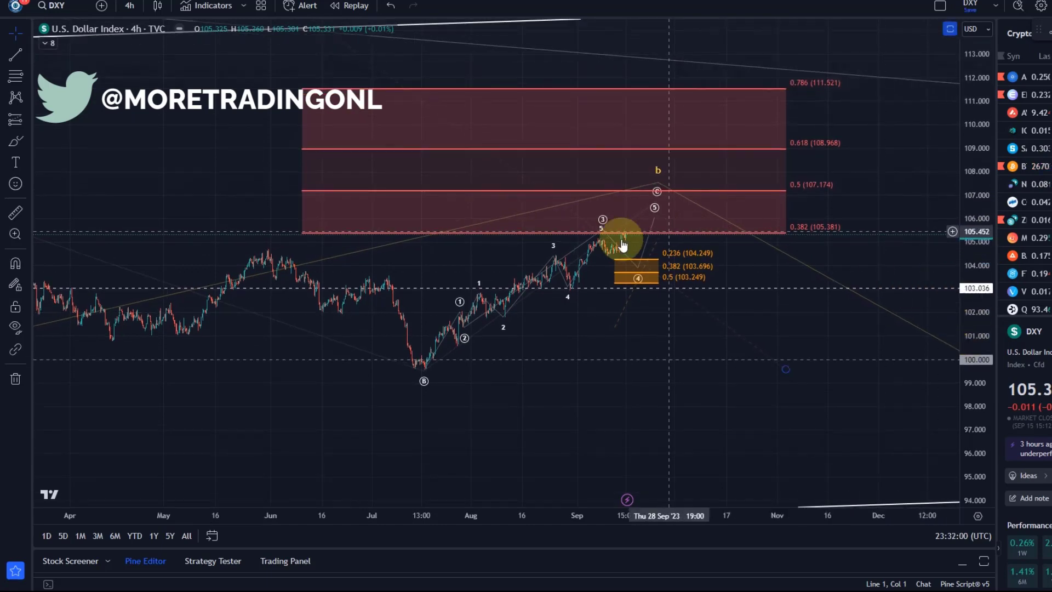
scroll(534, 246, "down", 3)
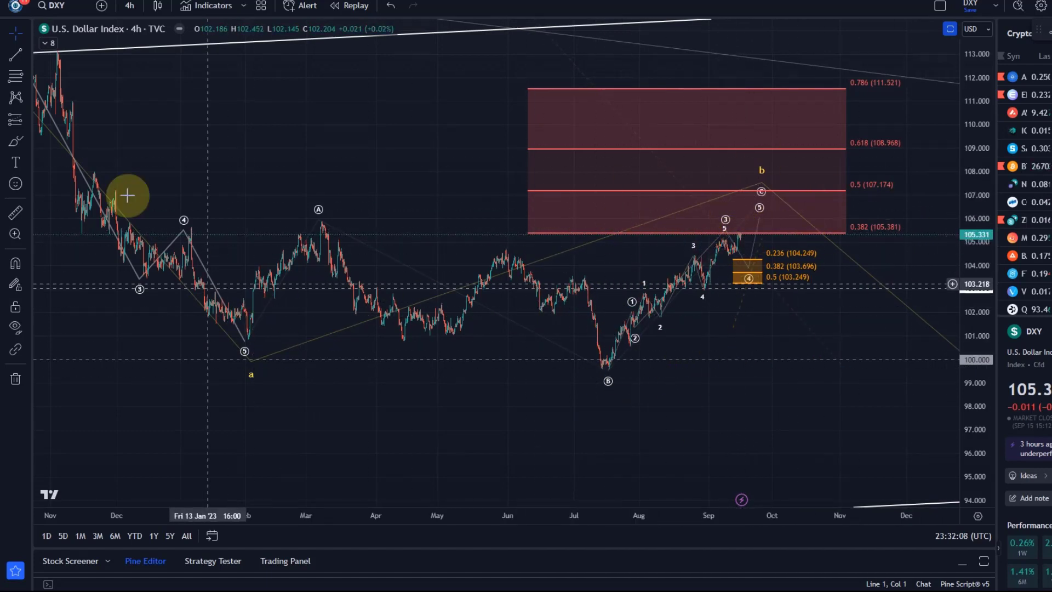
left_click(11, 143)
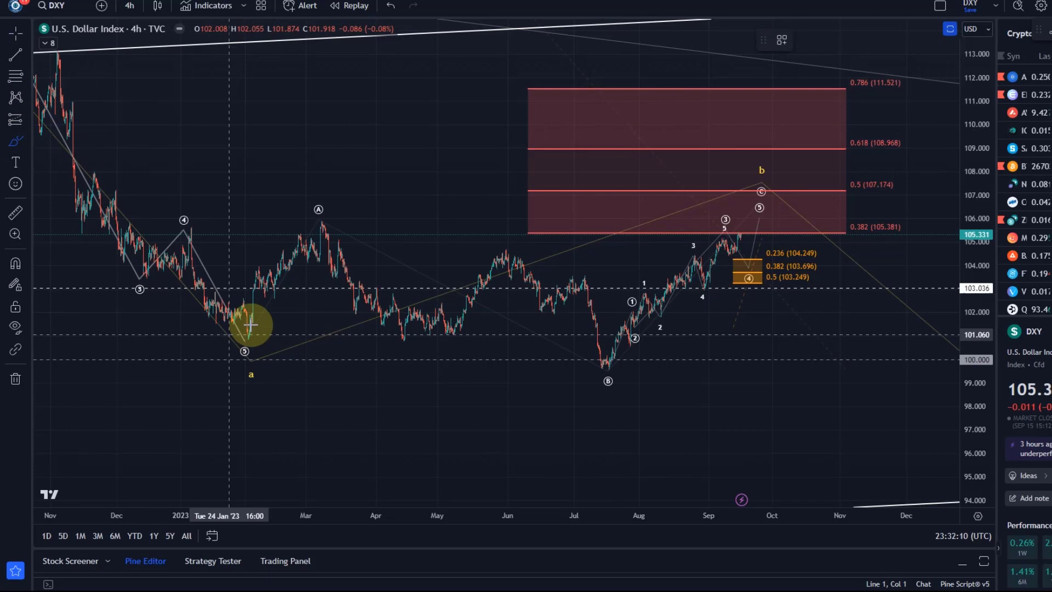
mouse_move(239, 350)
left_mouse_down()
mouse_move(305, 203)
mouse_move(534, 291)
mouse_move(616, 376)
mouse_move(735, 264)
mouse_move(770, 193)
left_mouse_up()
left_click(658, 348)
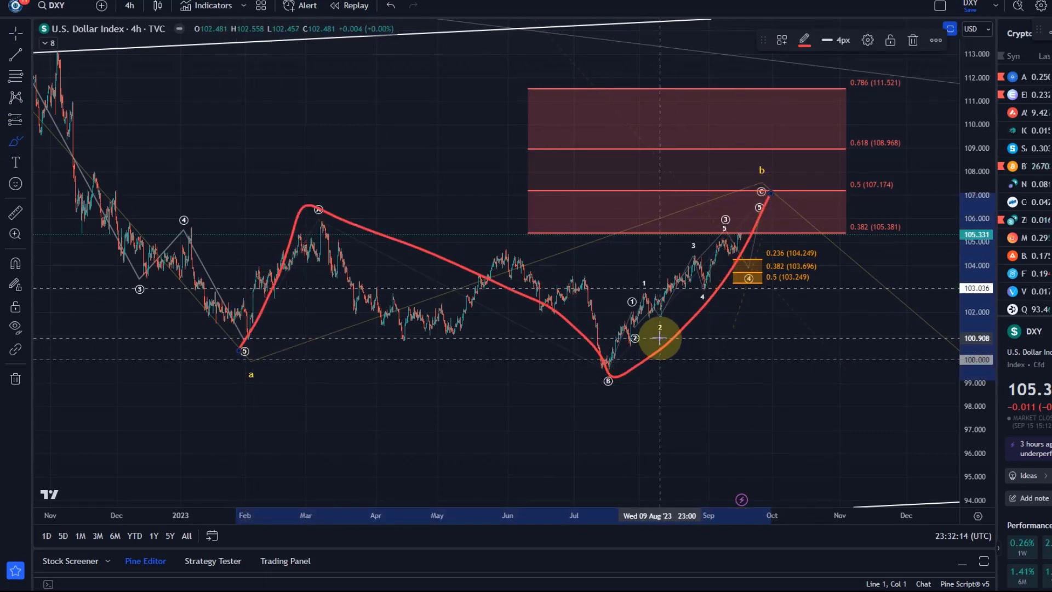
key("Delete")
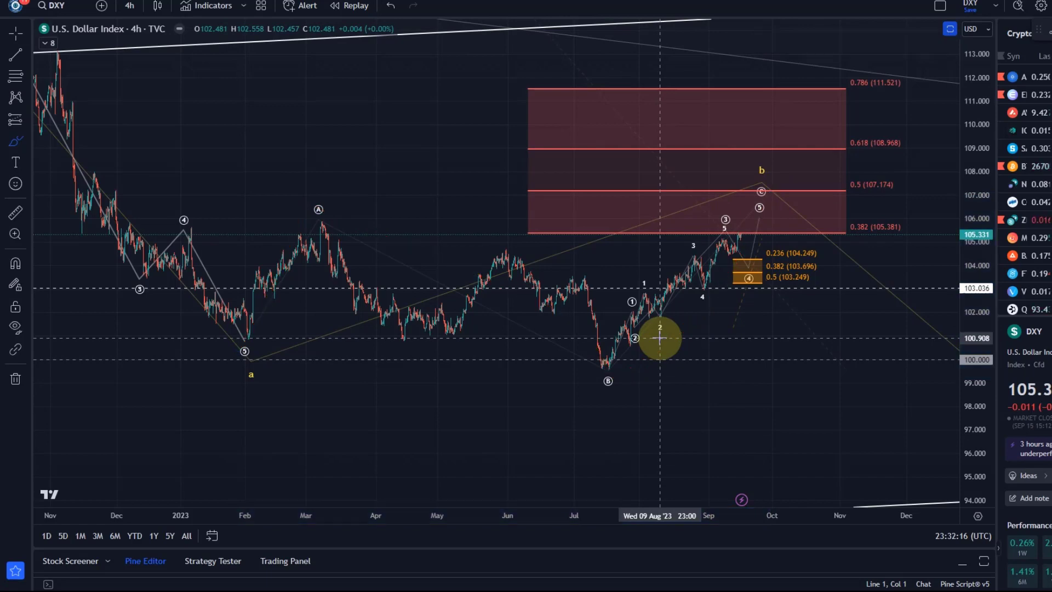
scroll(767, 371, "up", 3)
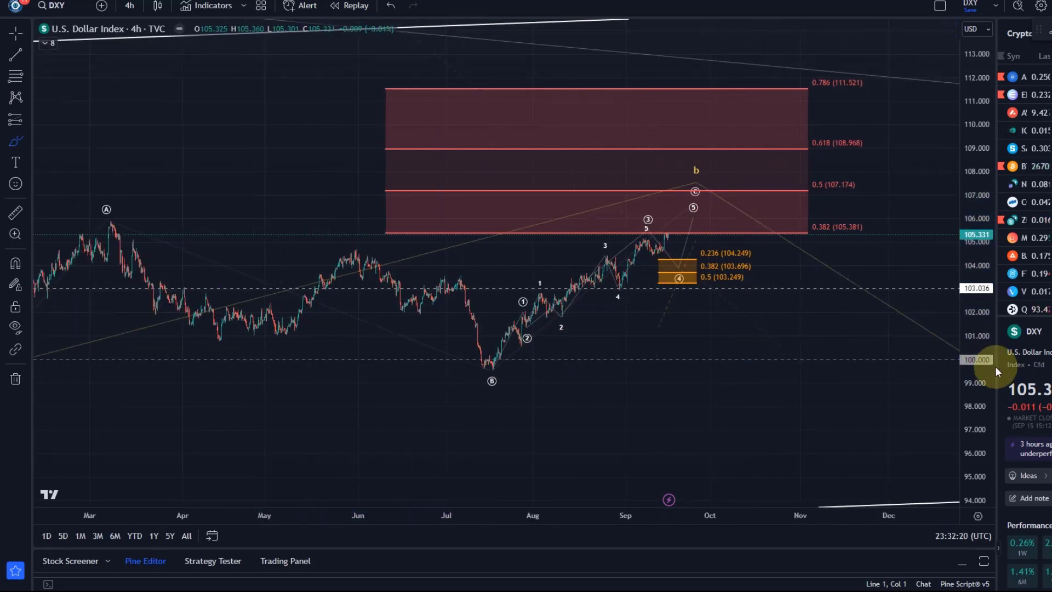
left_click_drag(998, 364, 845, 205)
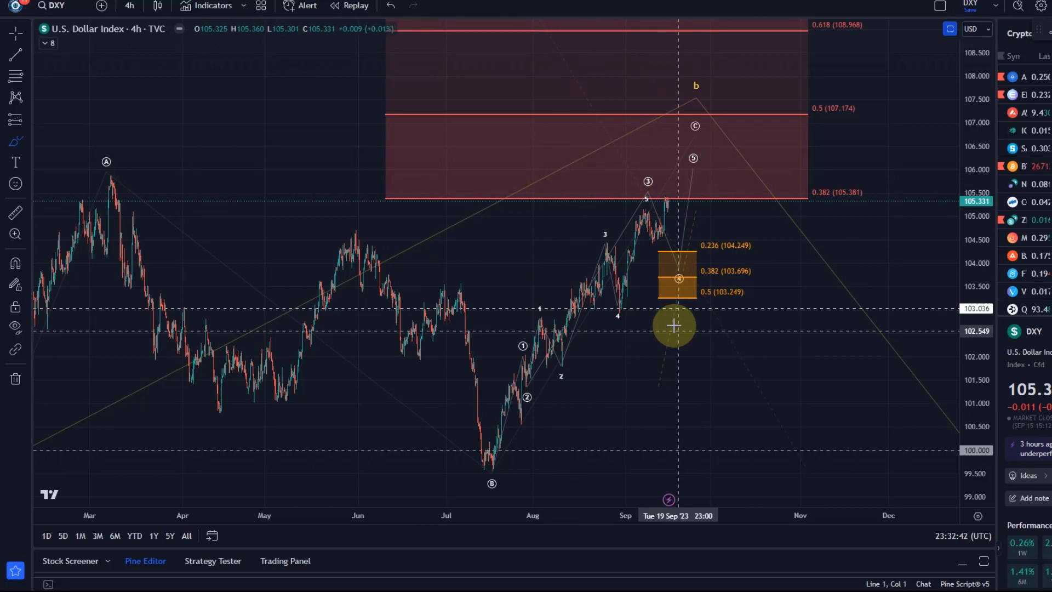
Move wave points 3 and 4 to the late-August high and early-September low, undoing the Fib shift.
left_click(619, 307)
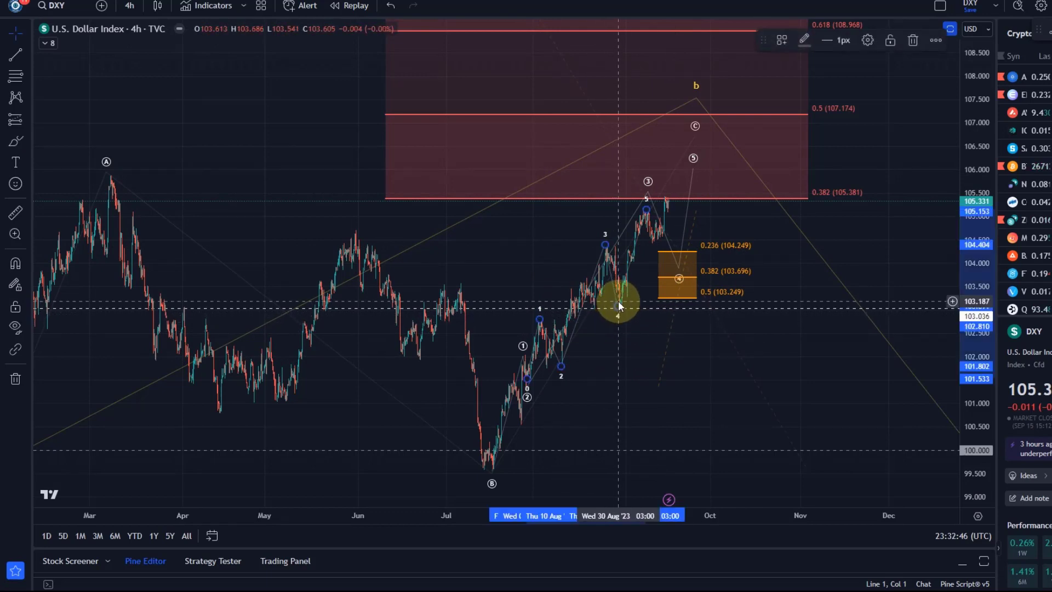
left_click(620, 307)
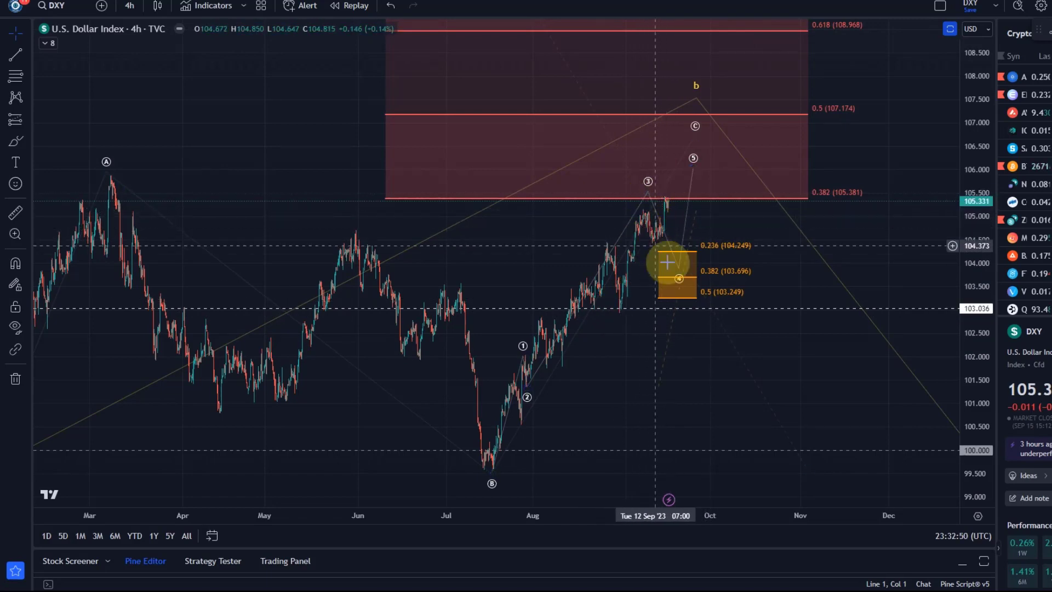
left_click_drag(645, 189, 606, 236)
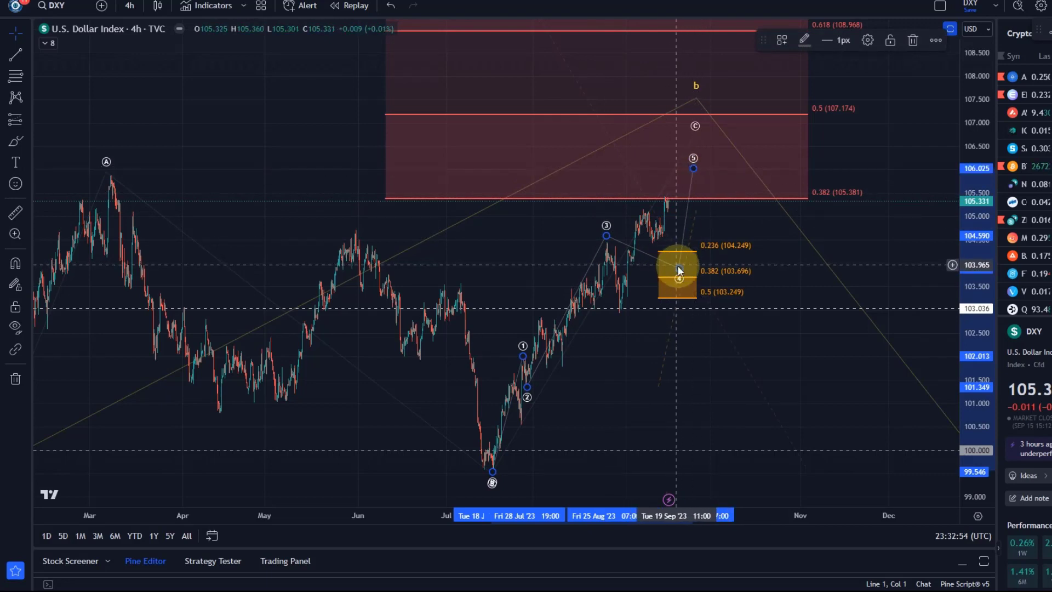
left_click_drag(679, 277, 637, 310)
left_click(392, 5)
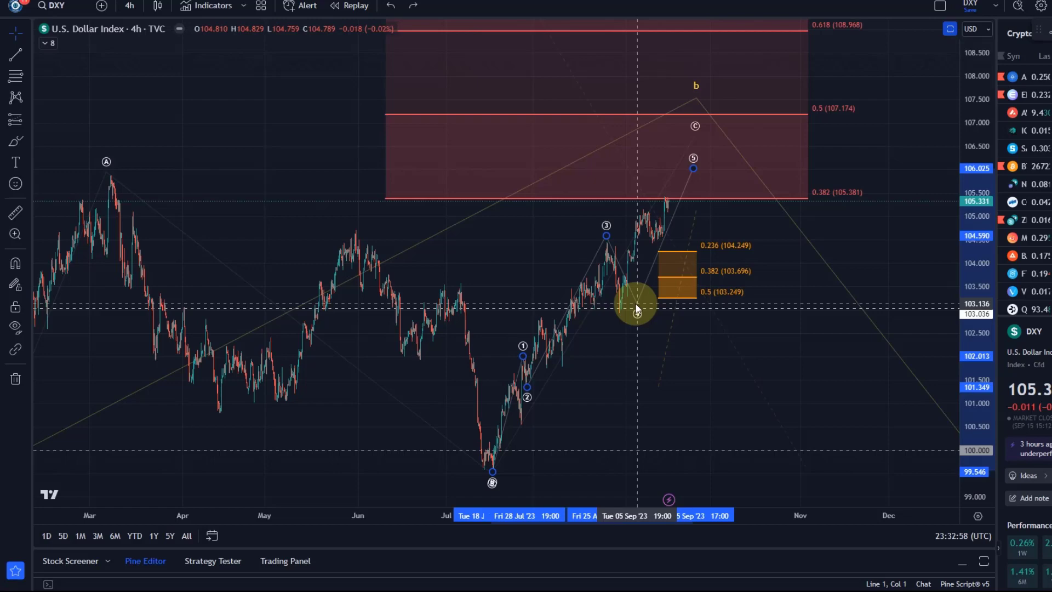
scroll(609, 352, "up", 5)
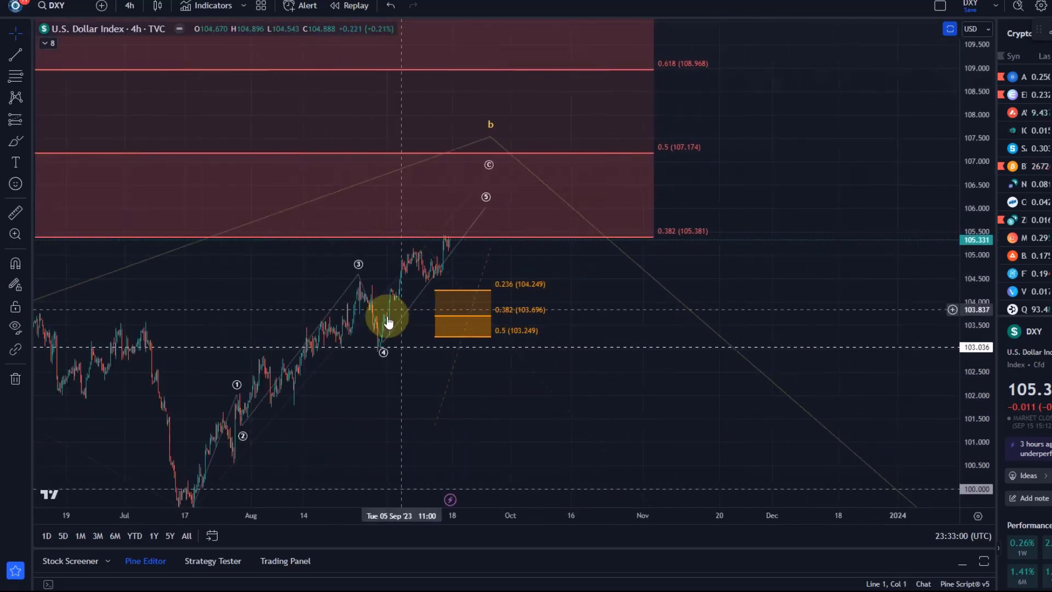
left_click_drag(361, 423, 671, 245)
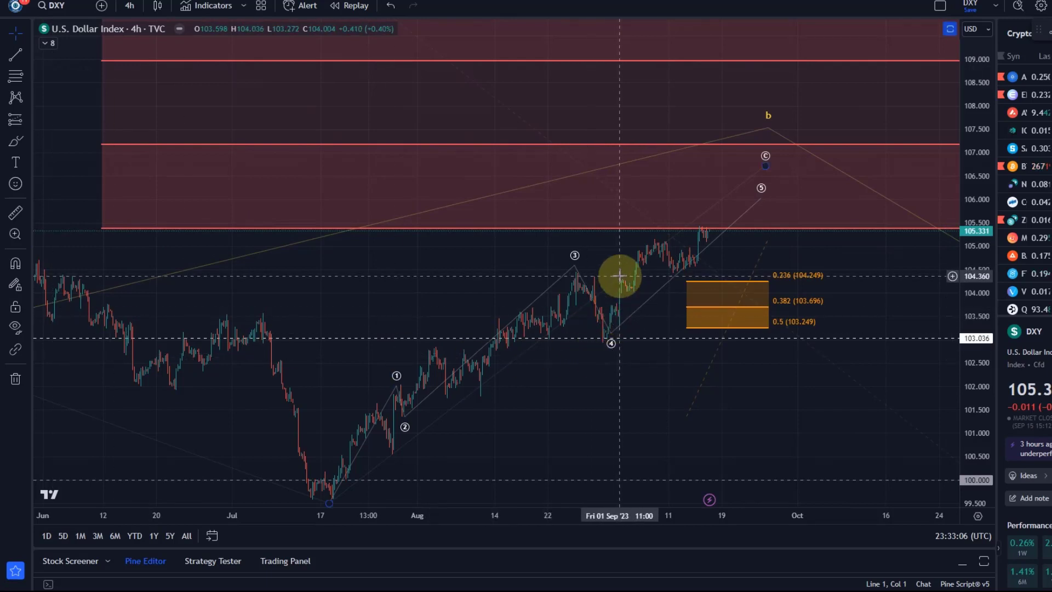
left_click_drag(620, 276, 678, 161)
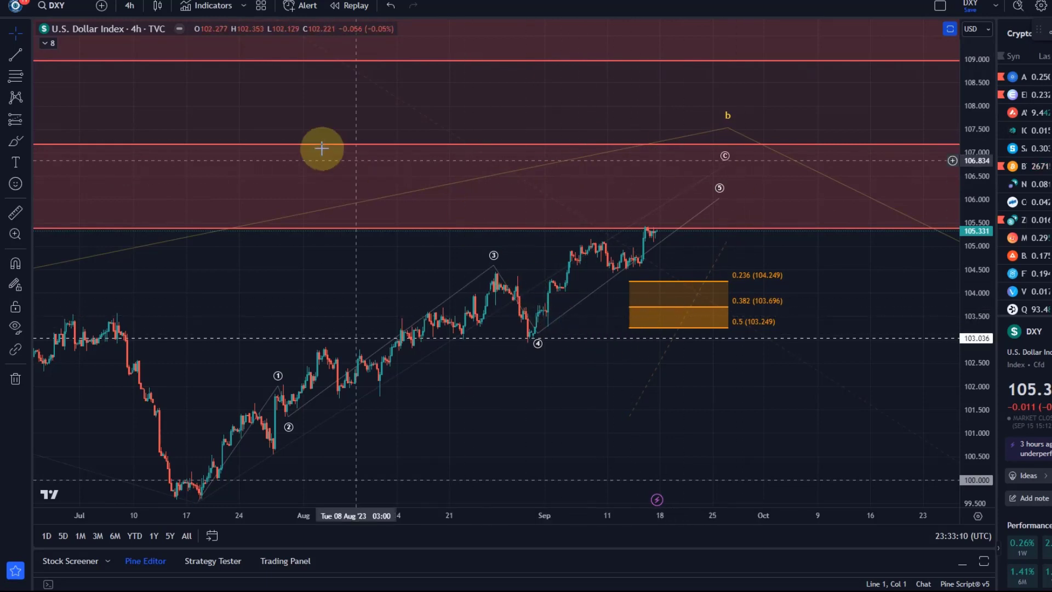
Draw an Elliott Impulse Wave (12345) from the wave-4 low, with (iii) at the mid-September high.
left_click(24, 99)
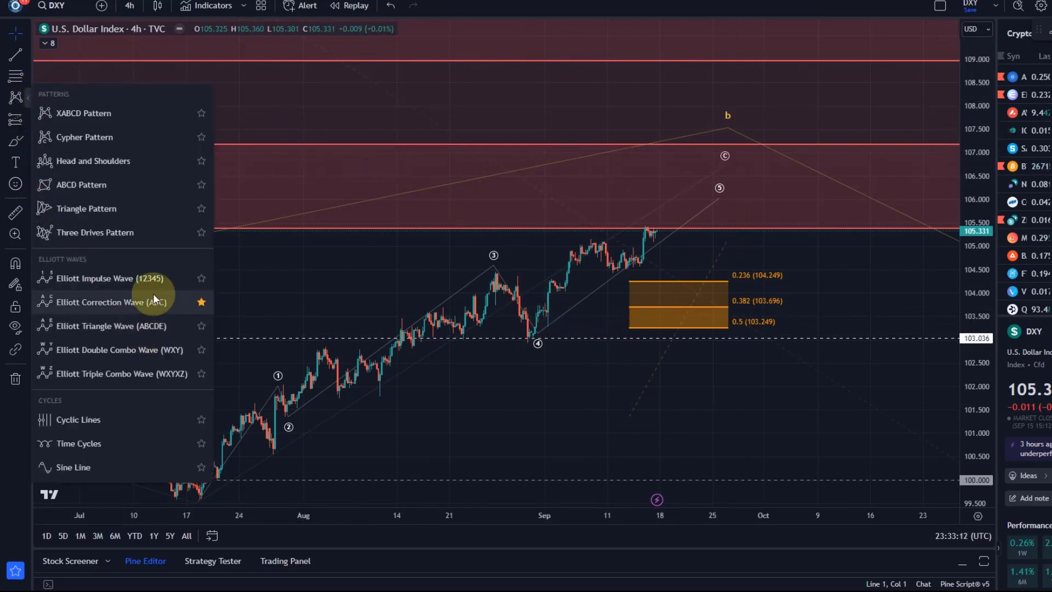
left_click(145, 277)
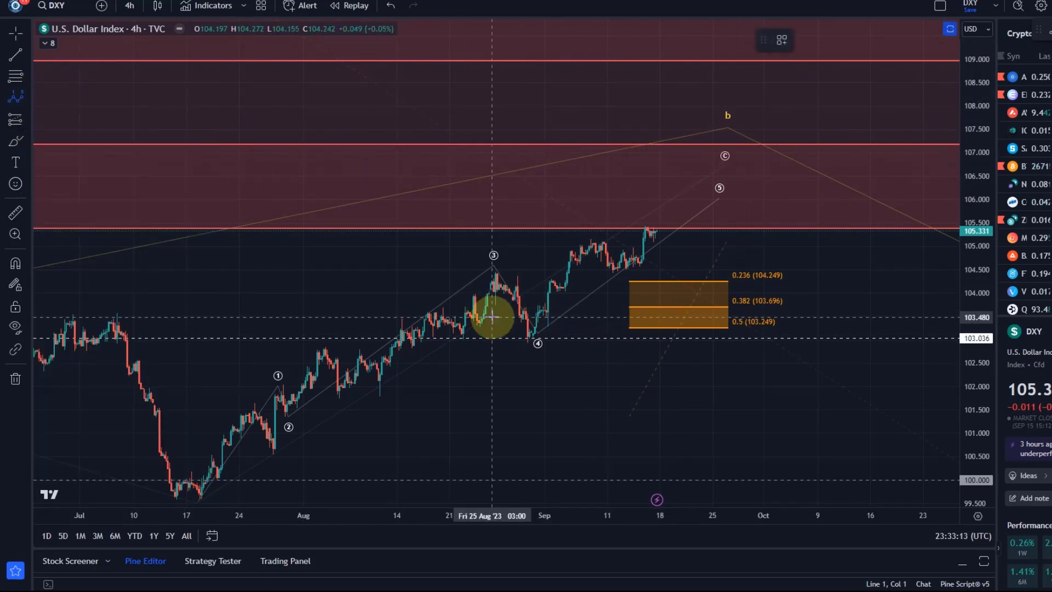
left_click(529, 327)
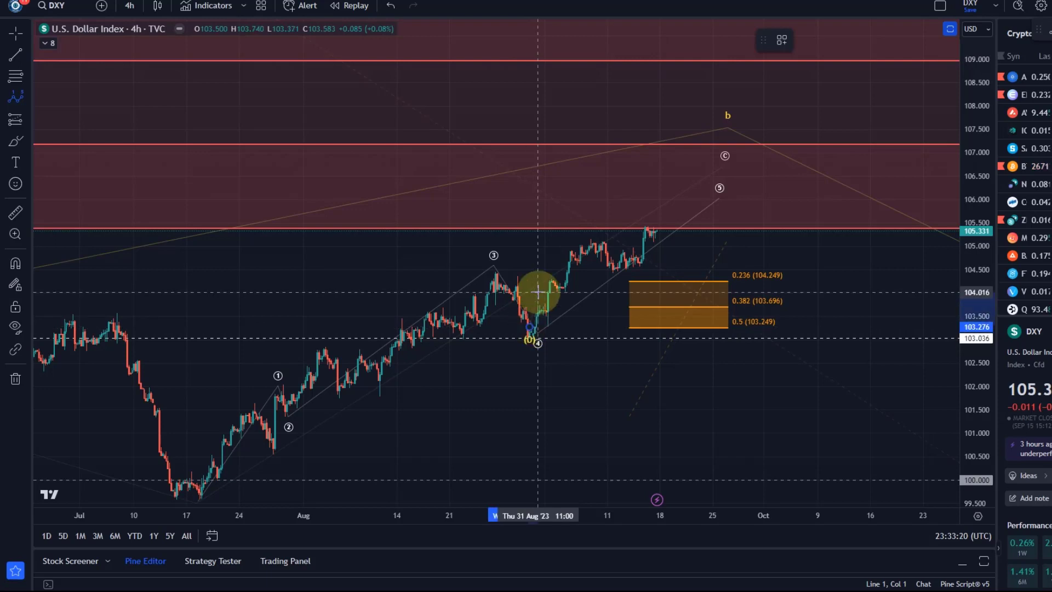
left_click(537, 300)
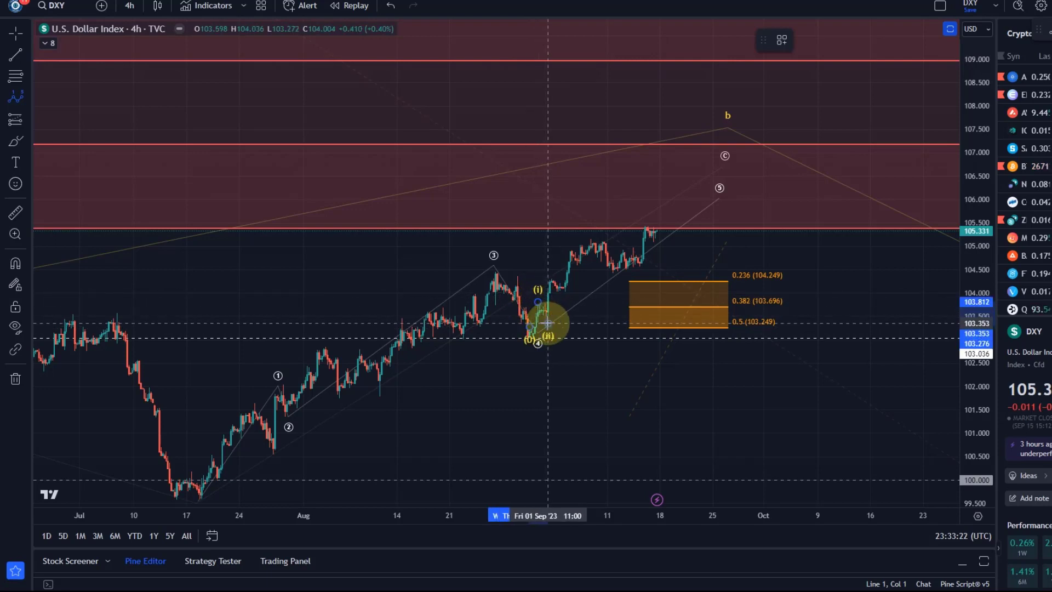
left_click(563, 312)
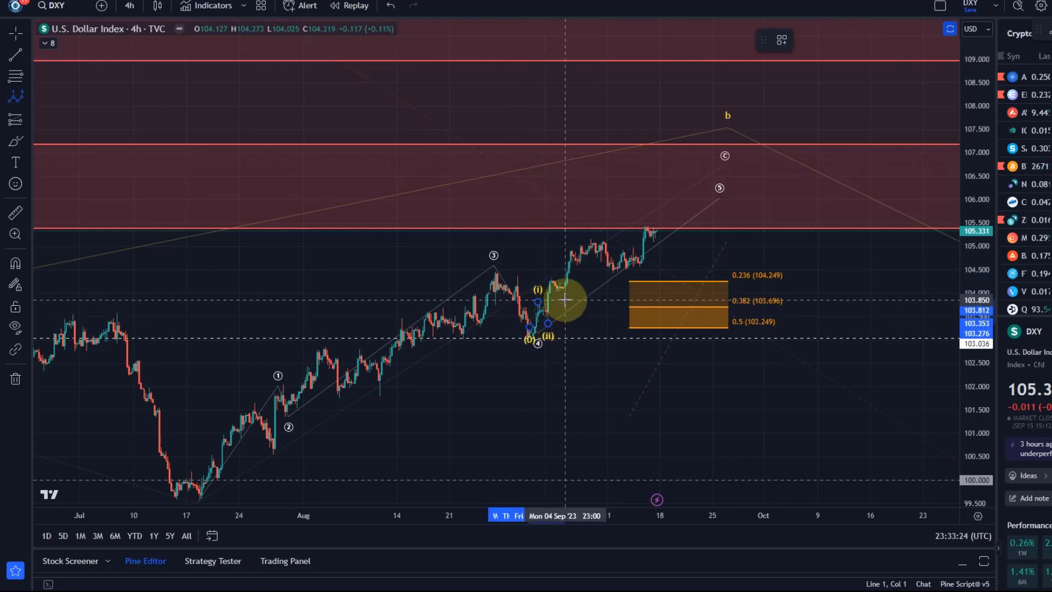
left_click(590, 236)
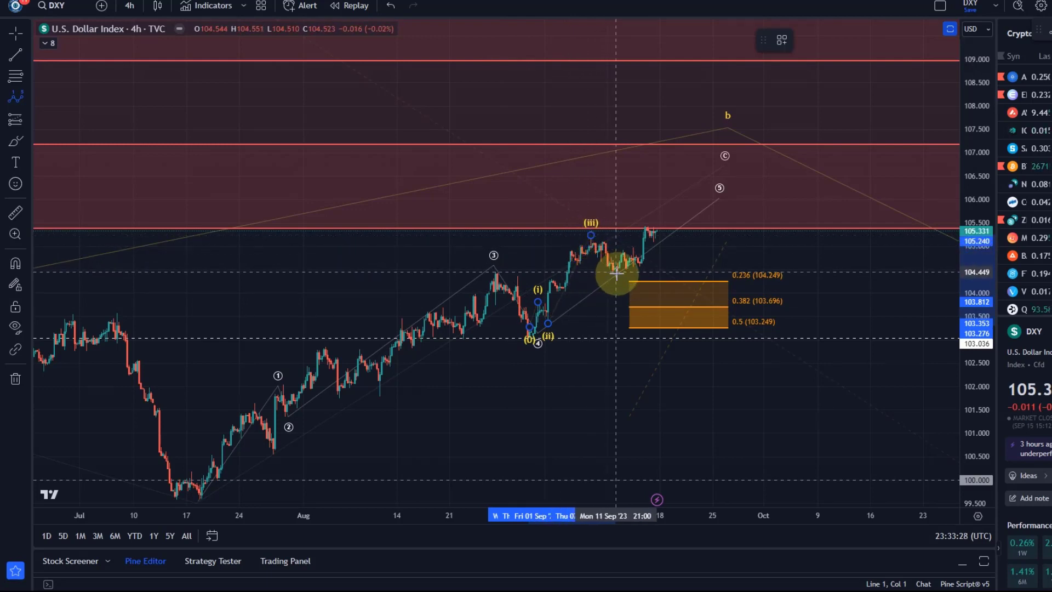
left_click(617, 273)
left_click(682, 217)
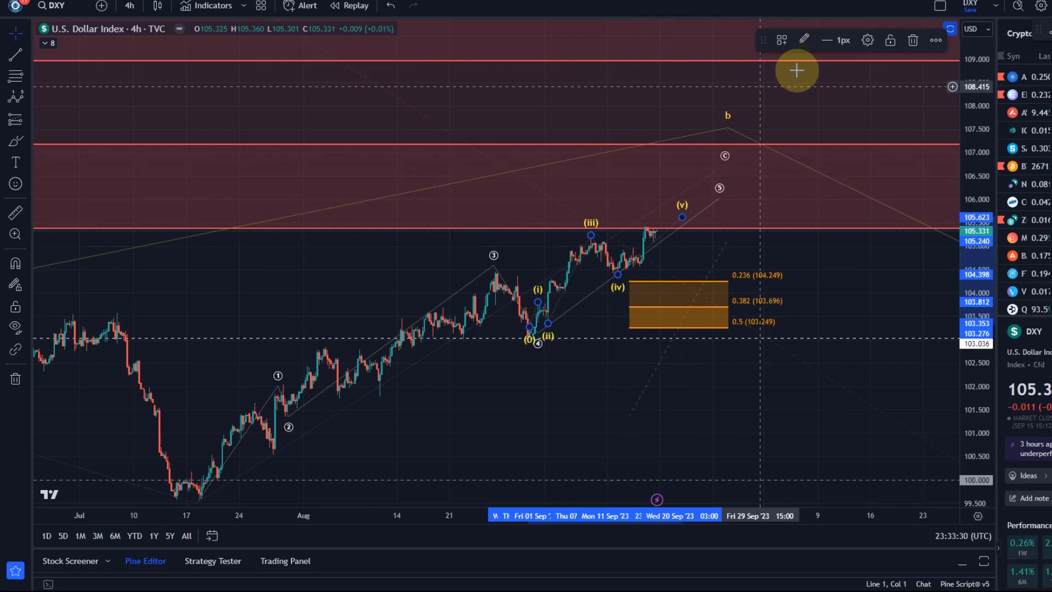
Change the sub-wave's Degree to Minuscule in its settings and set its line colour to white.
left_click(864, 40)
left_click(570, 336)
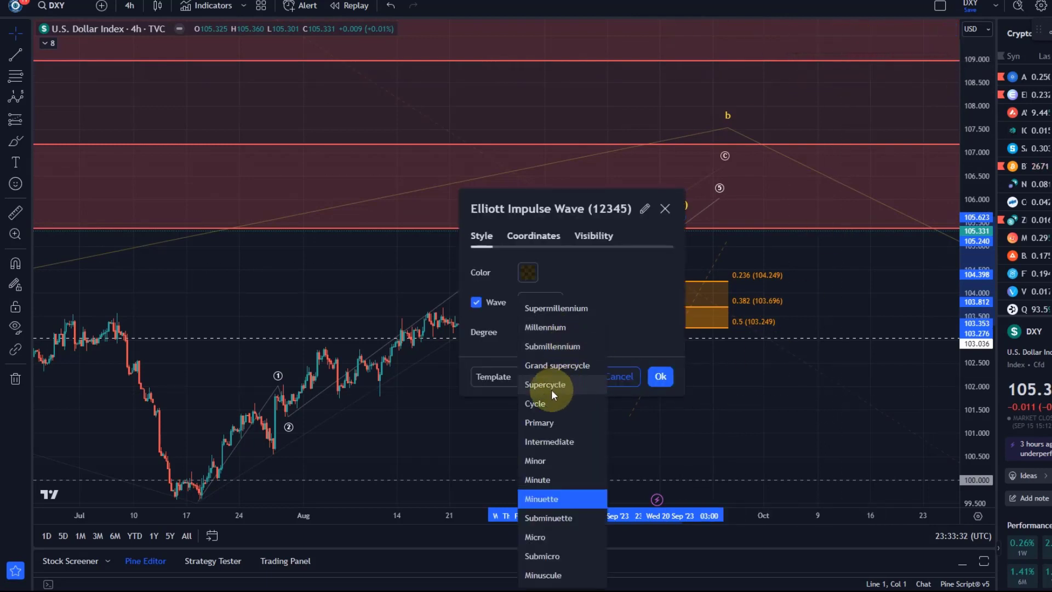
left_click(548, 574)
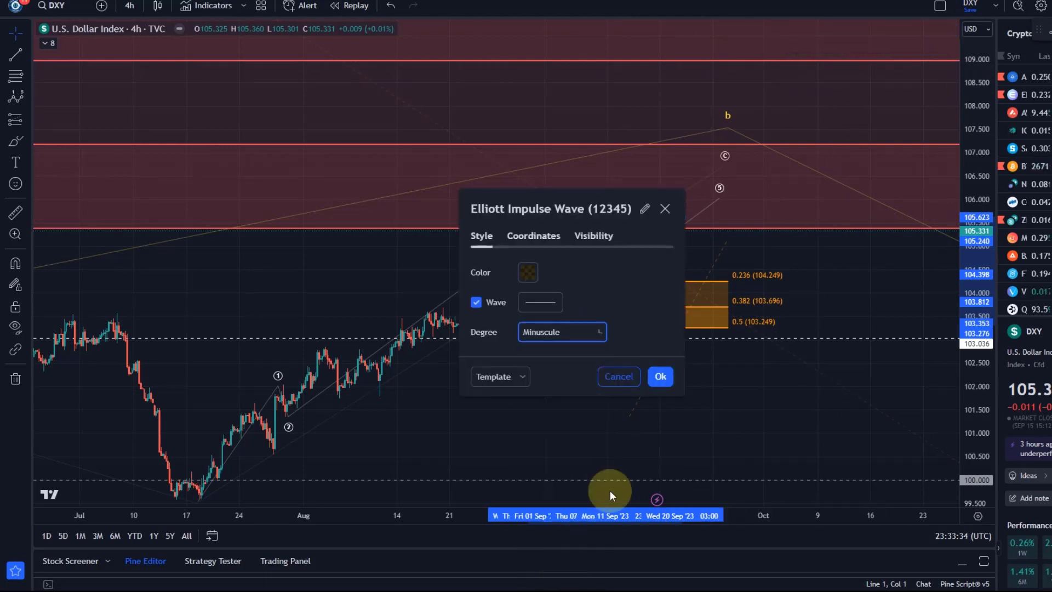
left_click(660, 375)
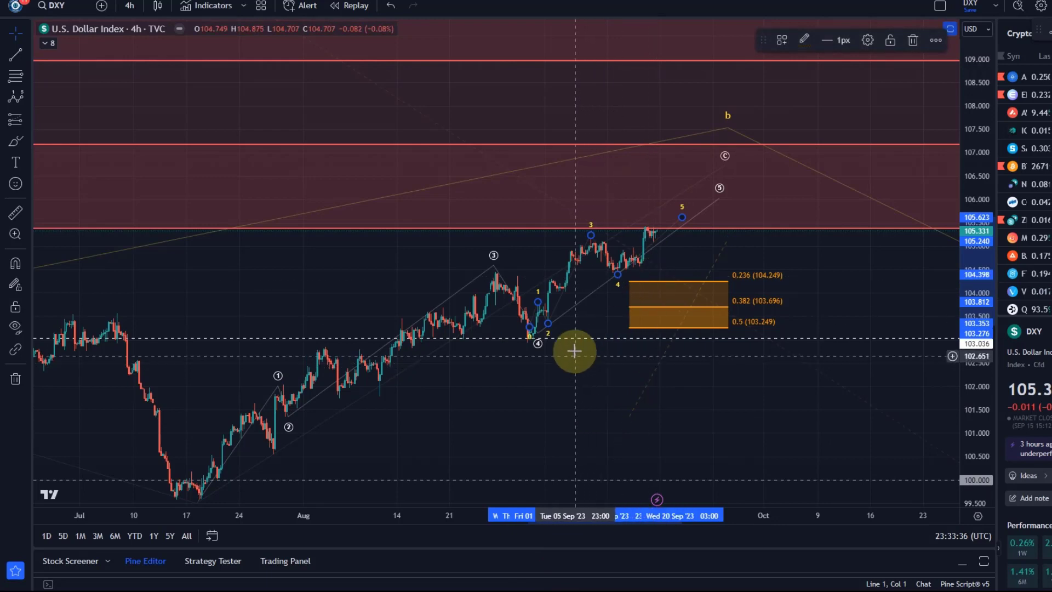
left_click(803, 40)
left_click(806, 67)
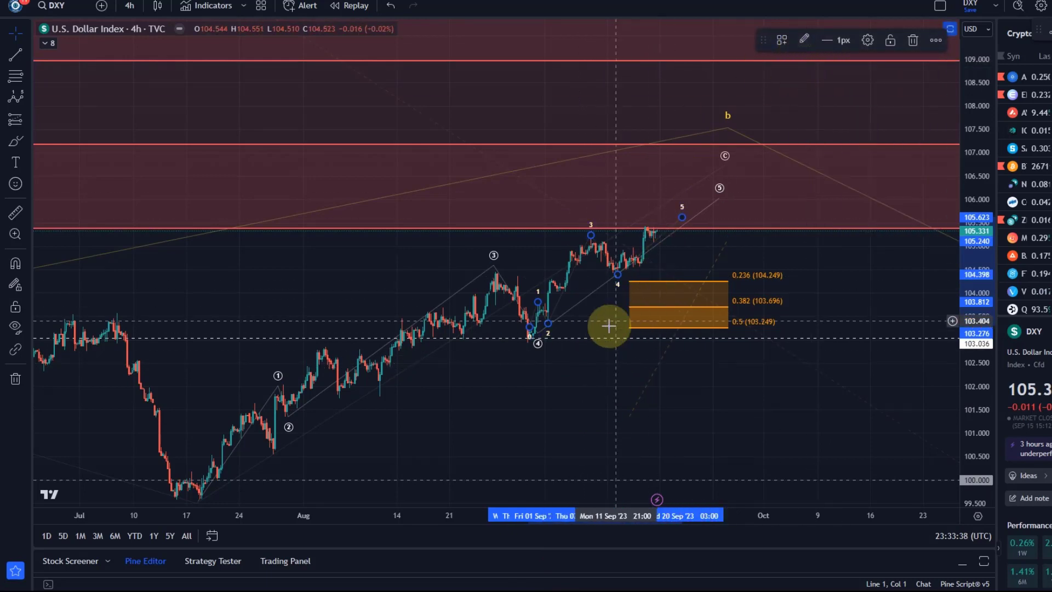
left_click_drag(606, 324, 464, 330)
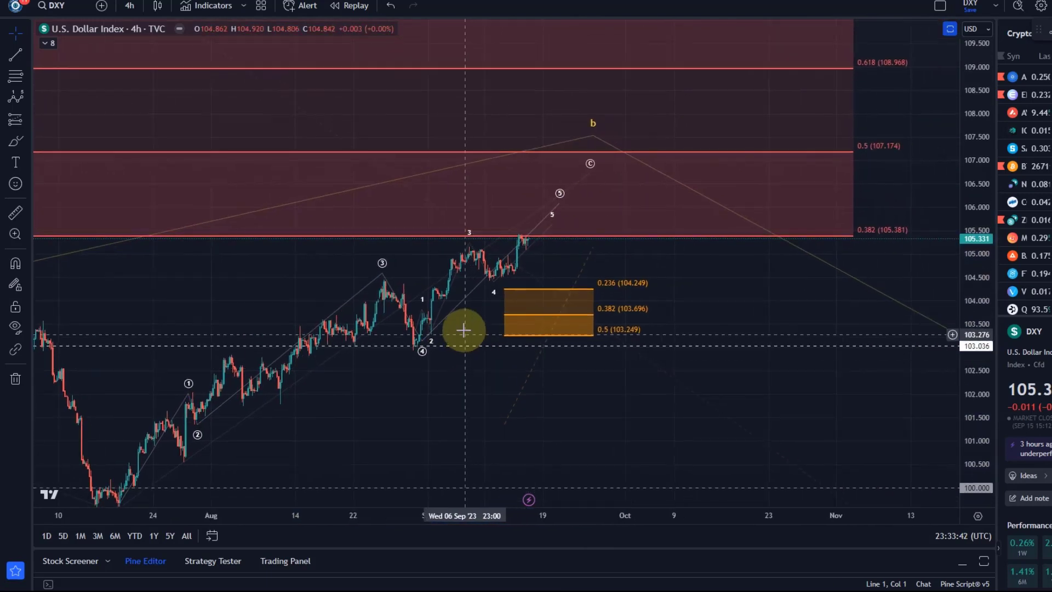
Delete the orange Fib retracement under wave 4 and re-centre the chart on the latest candles.
left_click(551, 339)
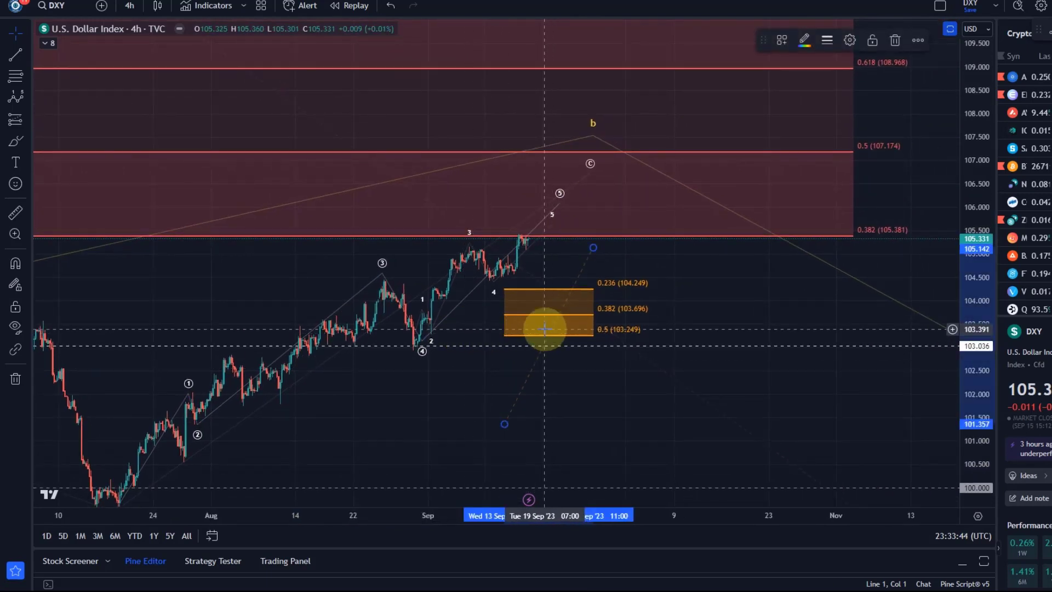
key("Delete")
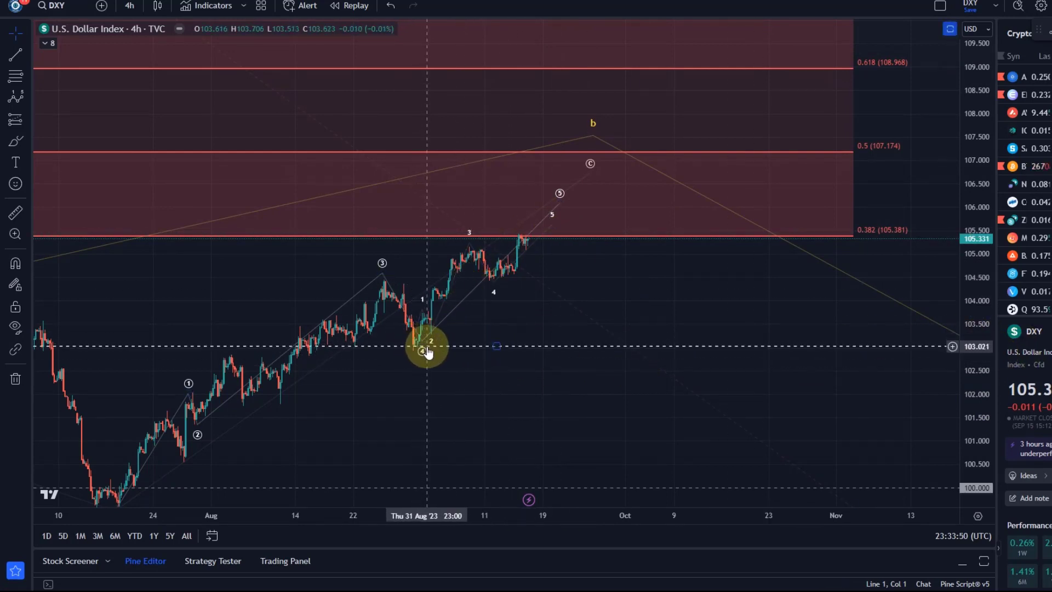
left_click_drag(415, 350, 435, 306)
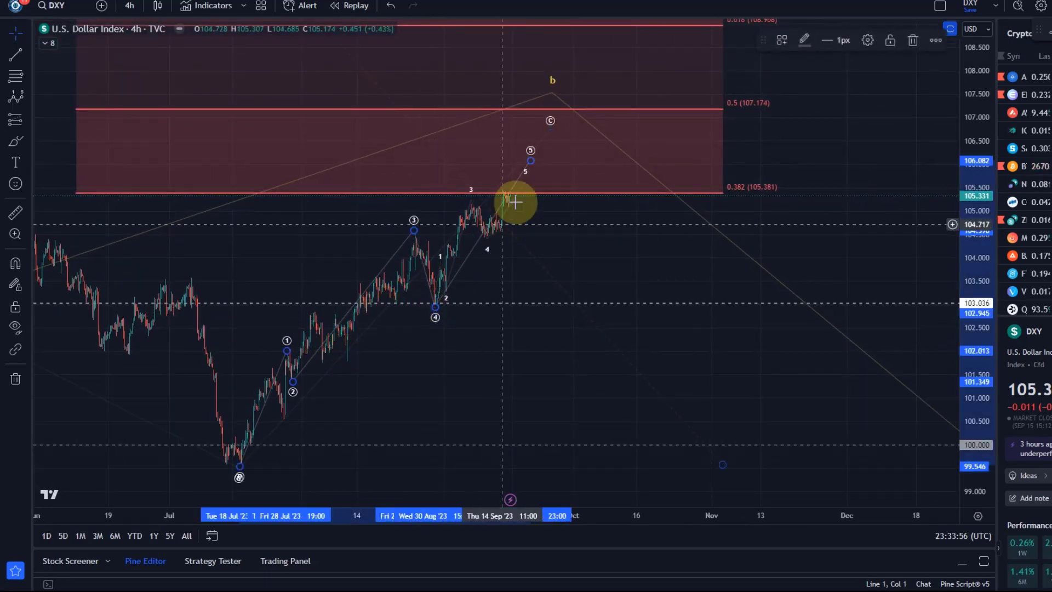
left_click_drag(620, 254, 491, 223)
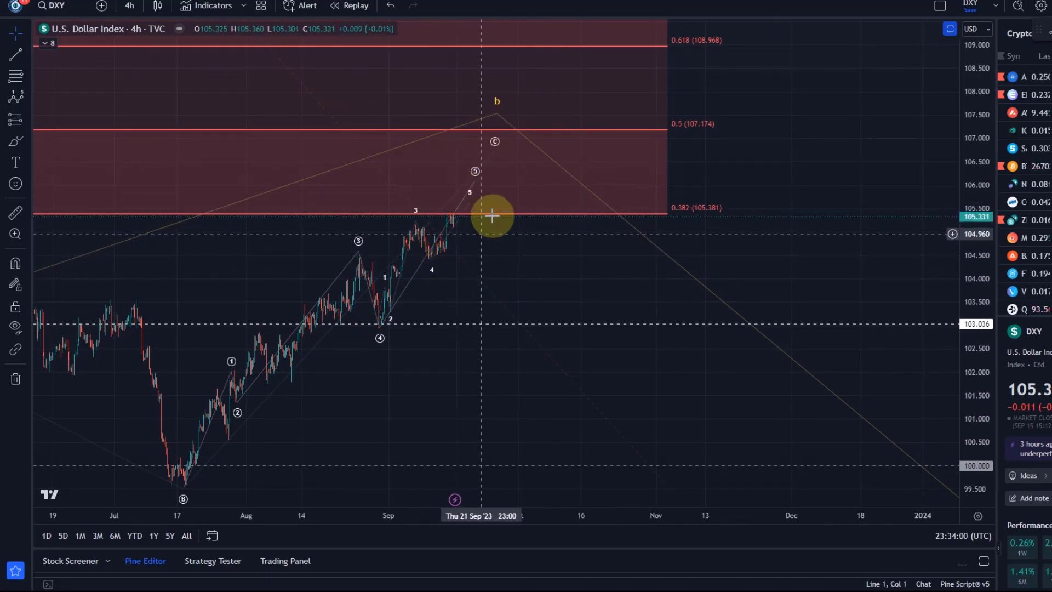
Draw a Fib retracement from the wave-4 low up and apply the 'wave 4 retracements, yellow' template.
left_click(22, 75)
left_click(396, 320)
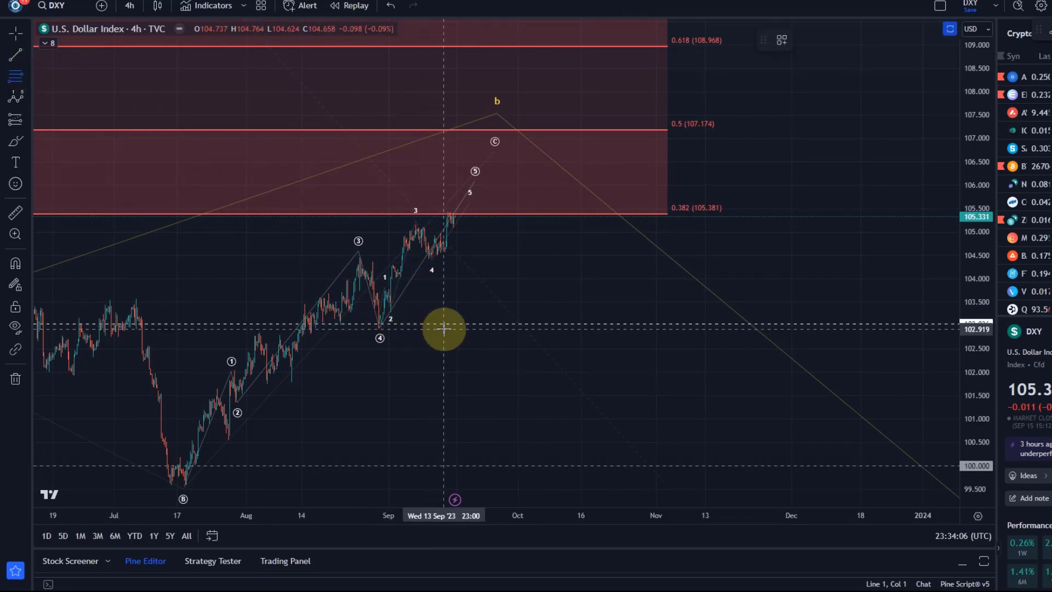
left_click_drag(445, 328, 504, 211)
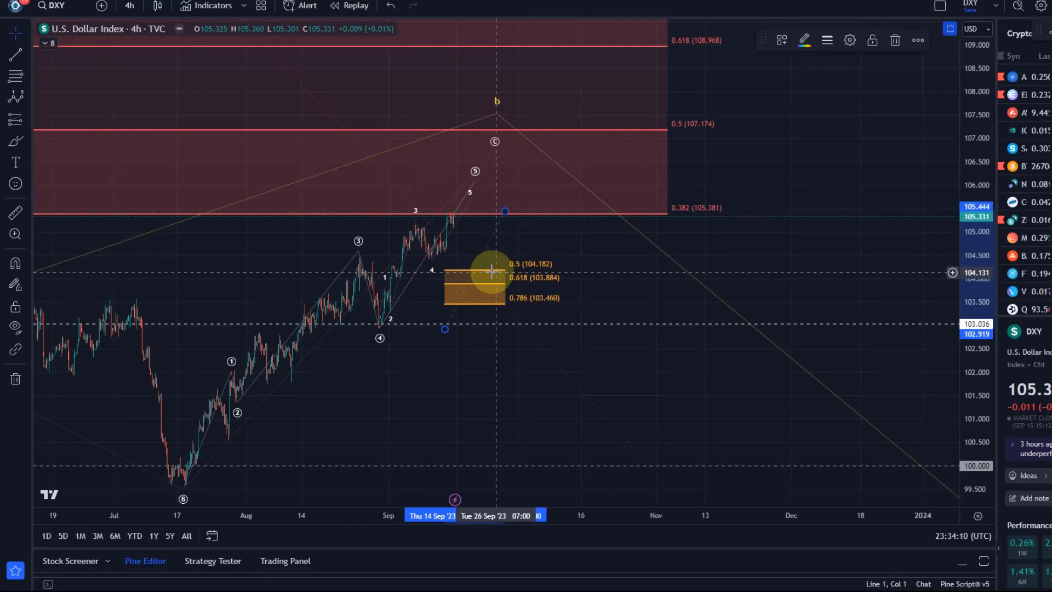
left_click(782, 40)
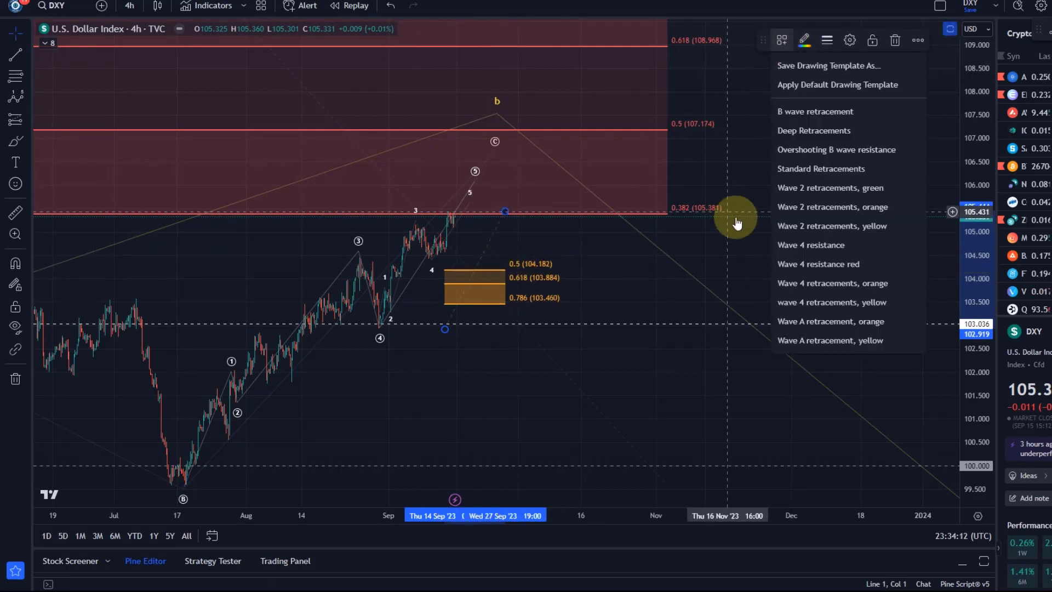
left_click(838, 310)
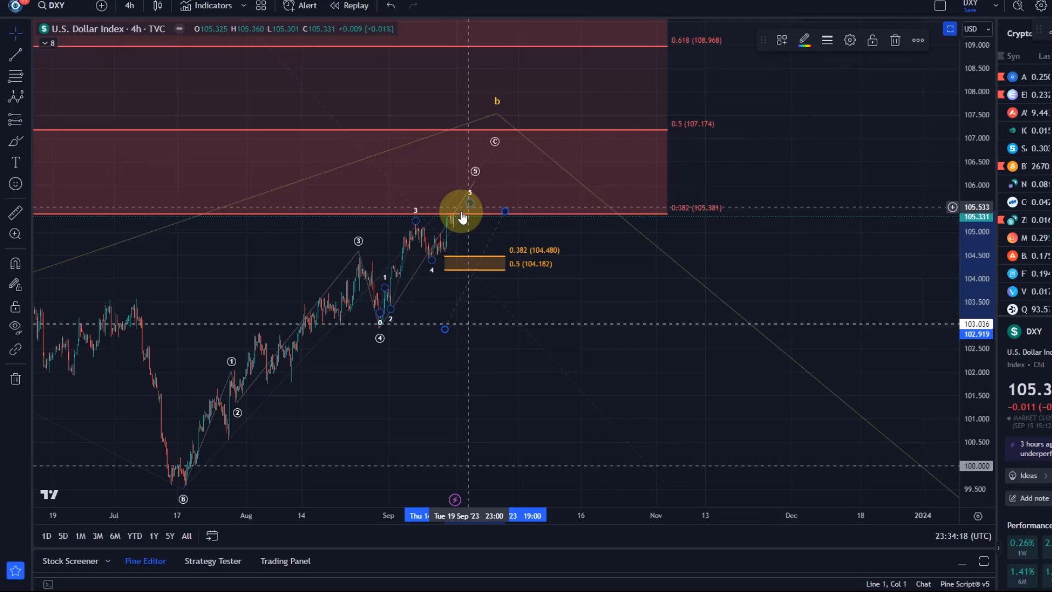
Drag the ABC drawing's b point down to about 107.3 and bring the c leg into view.
scroll(400, 219, "down", 3)
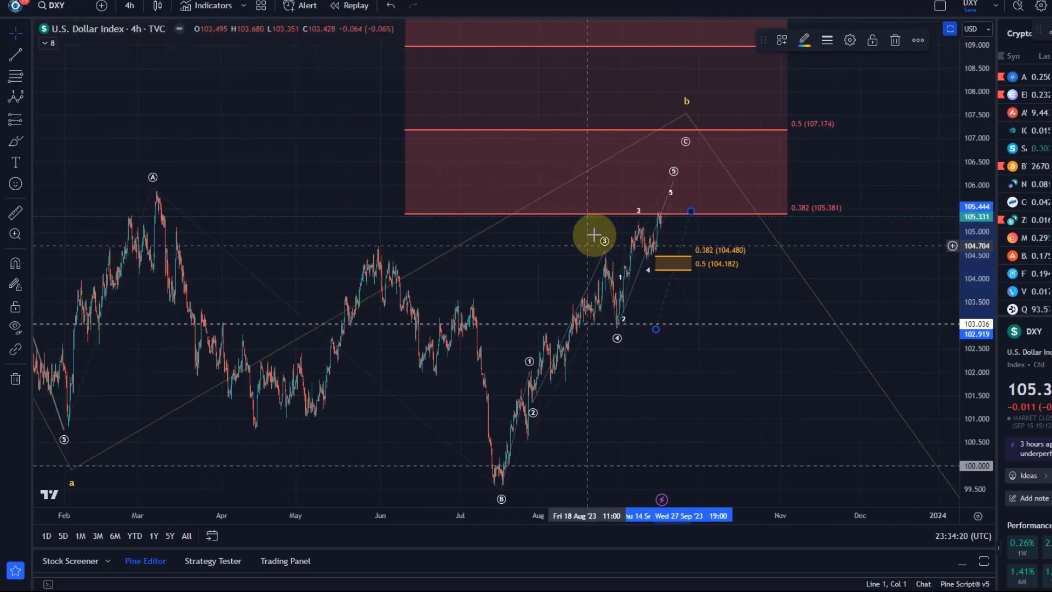
left_click_drag(682, 371, 518, 314)
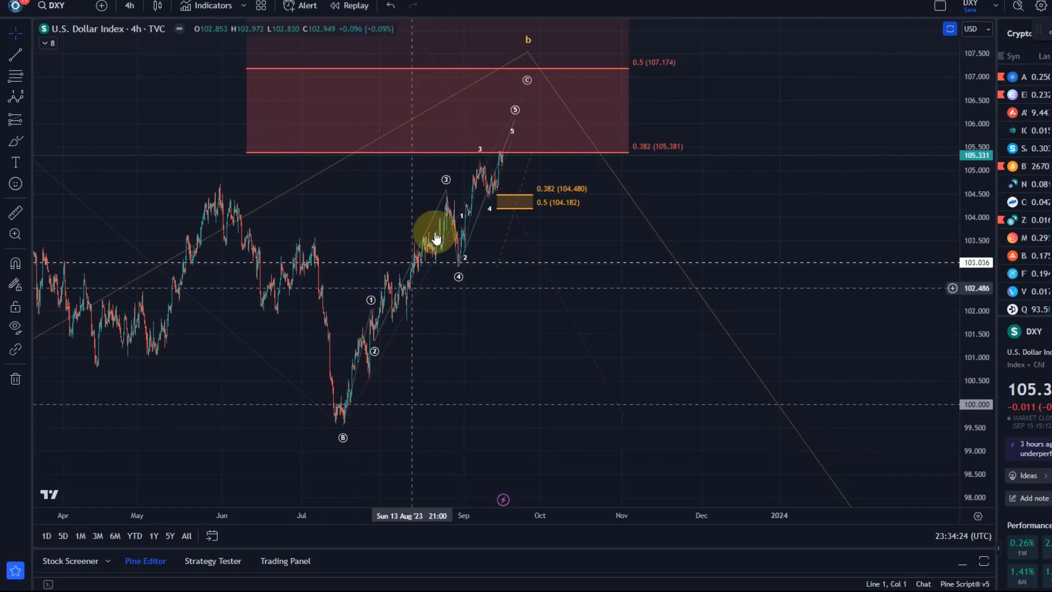
left_click_drag(528, 54, 521, 63)
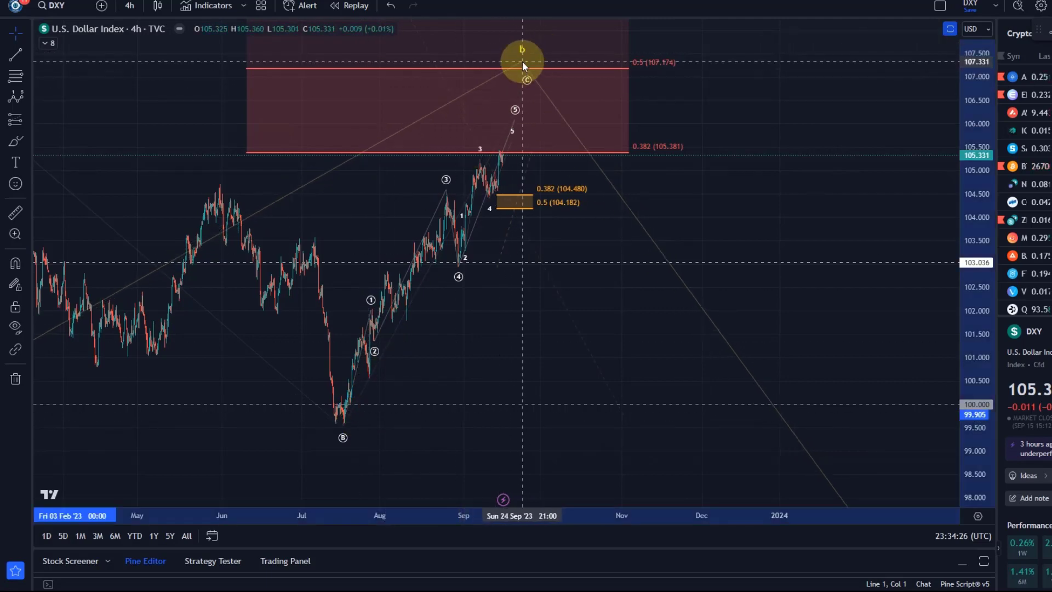
scroll(518, 66, "down", 3)
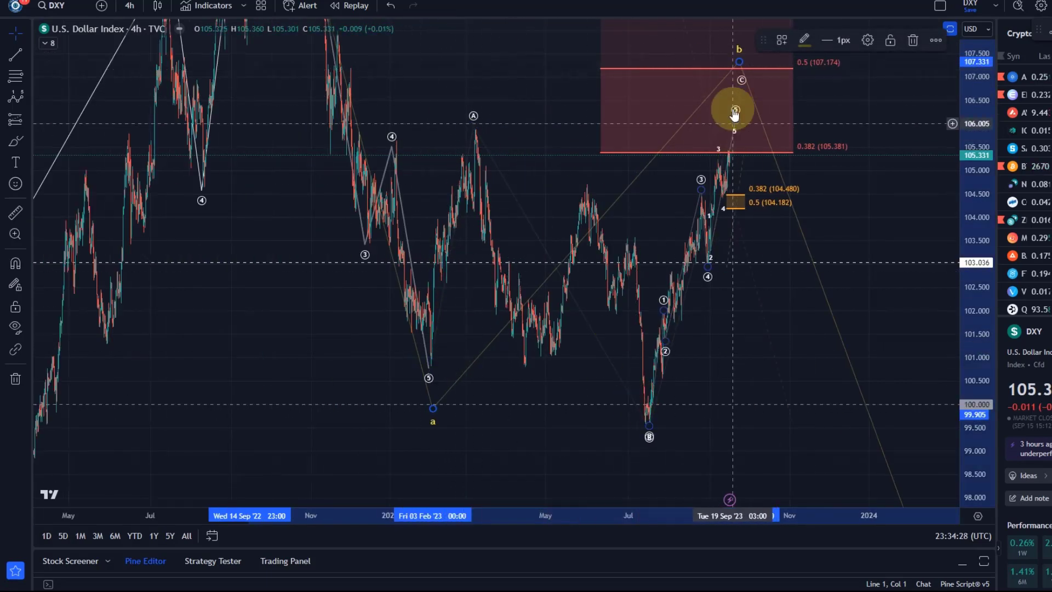
left_click_drag(967, 247, 525, 96)
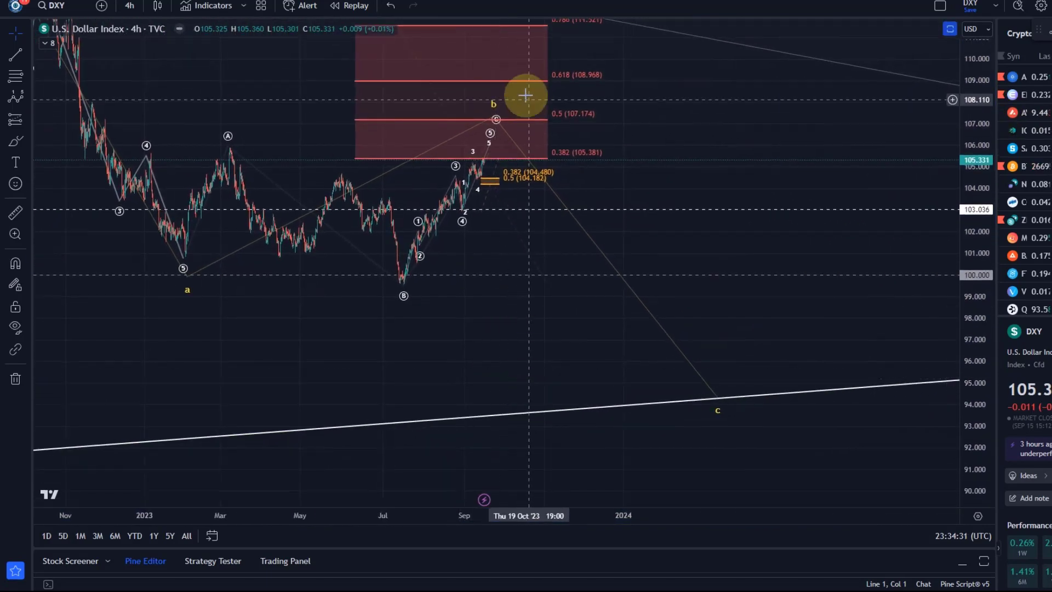
left_click(493, 141)
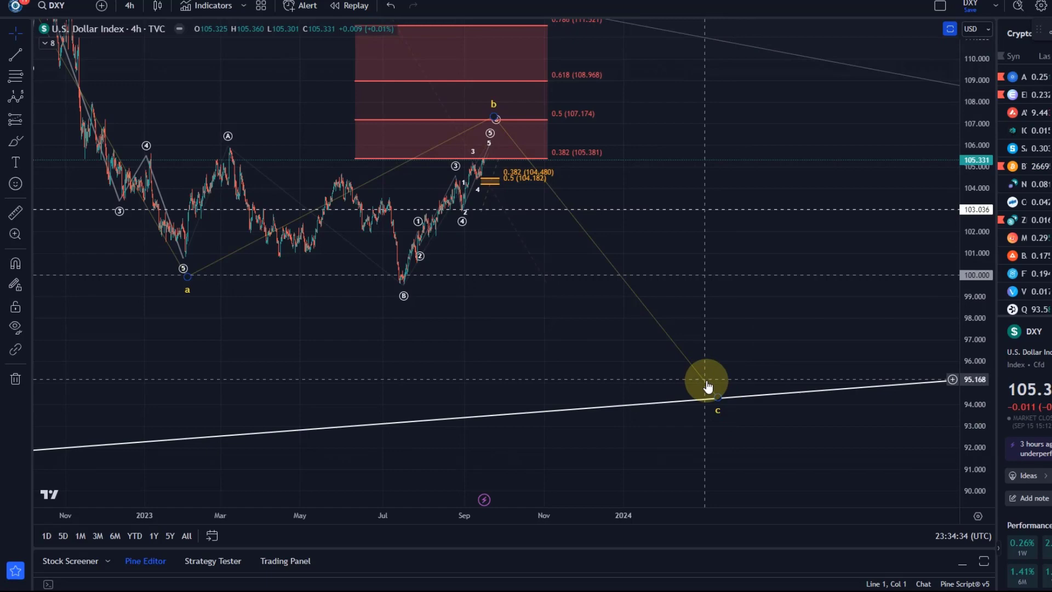
left_click_drag(578, 302, 635, 387)
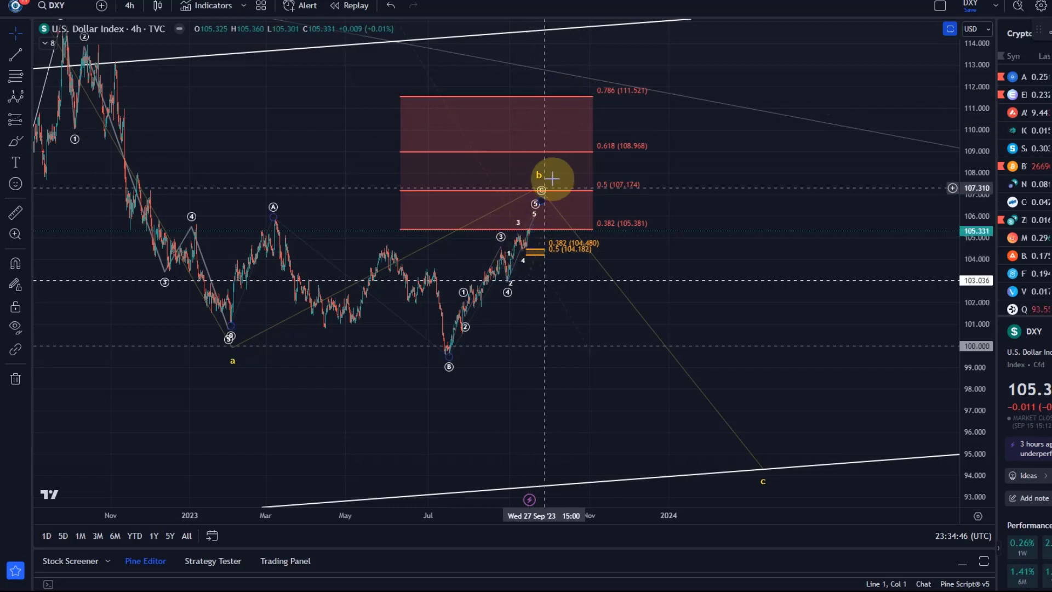
Deselect the Elliott wave drawing and rescale the chart back onto the recent wave count.
left_click(509, 312)
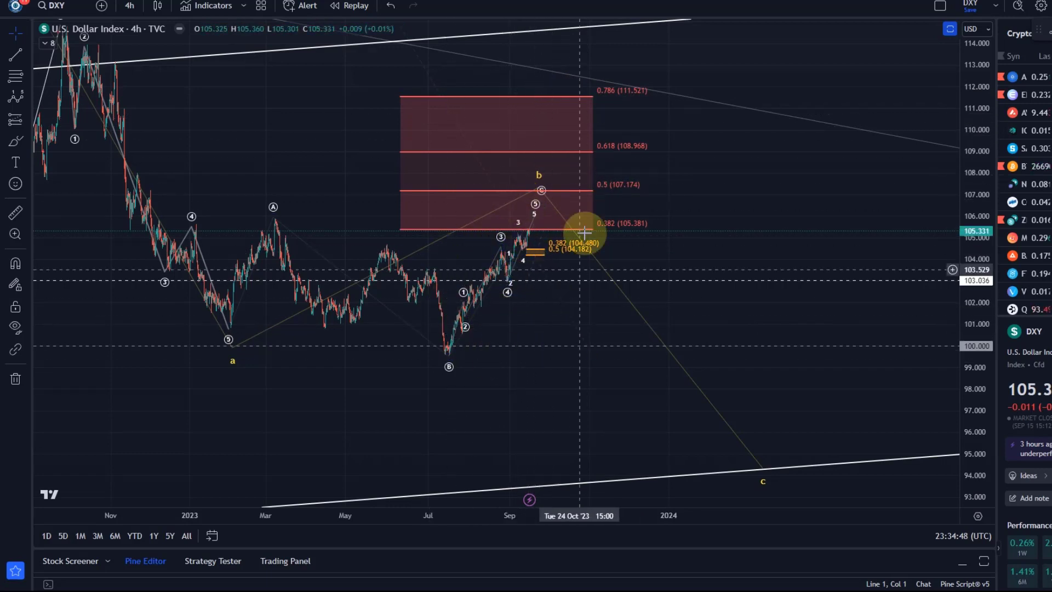
left_click_drag(969, 395, 664, 232)
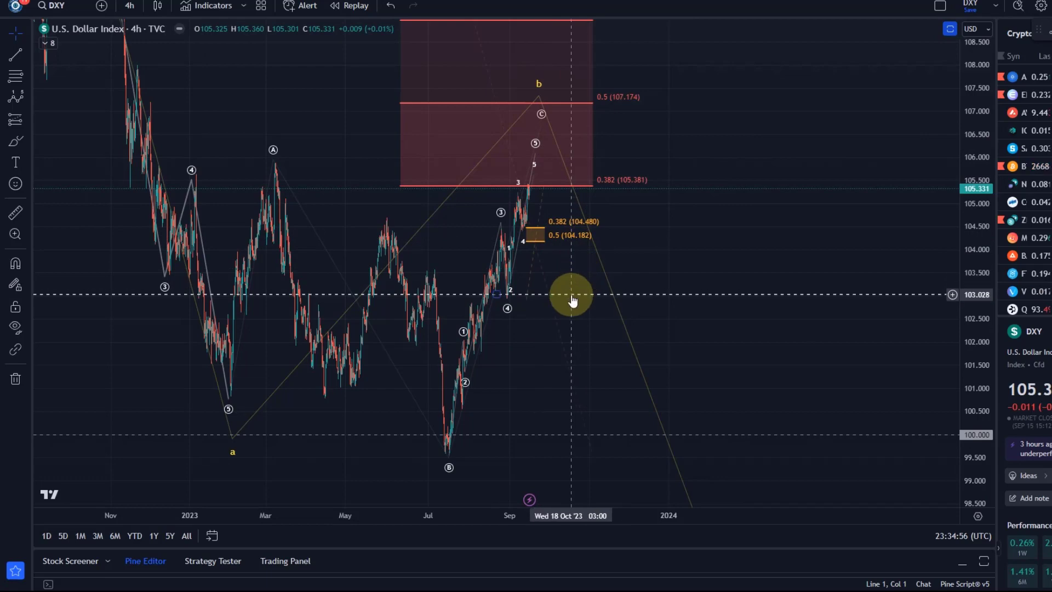
left_click_drag(592, 346, 532, 245)
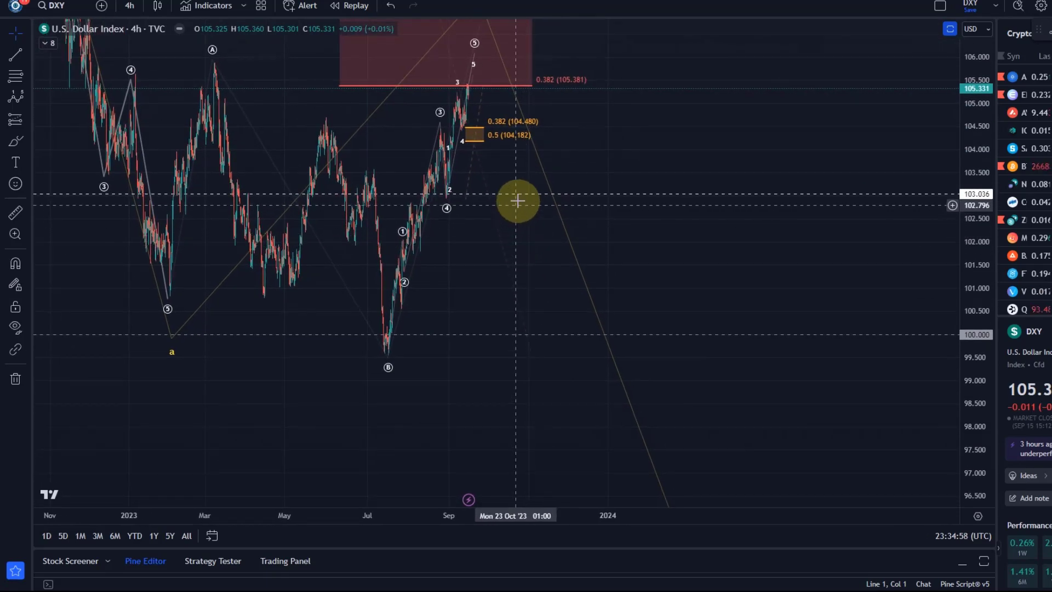
left_click_drag(982, 228, 972, 393)
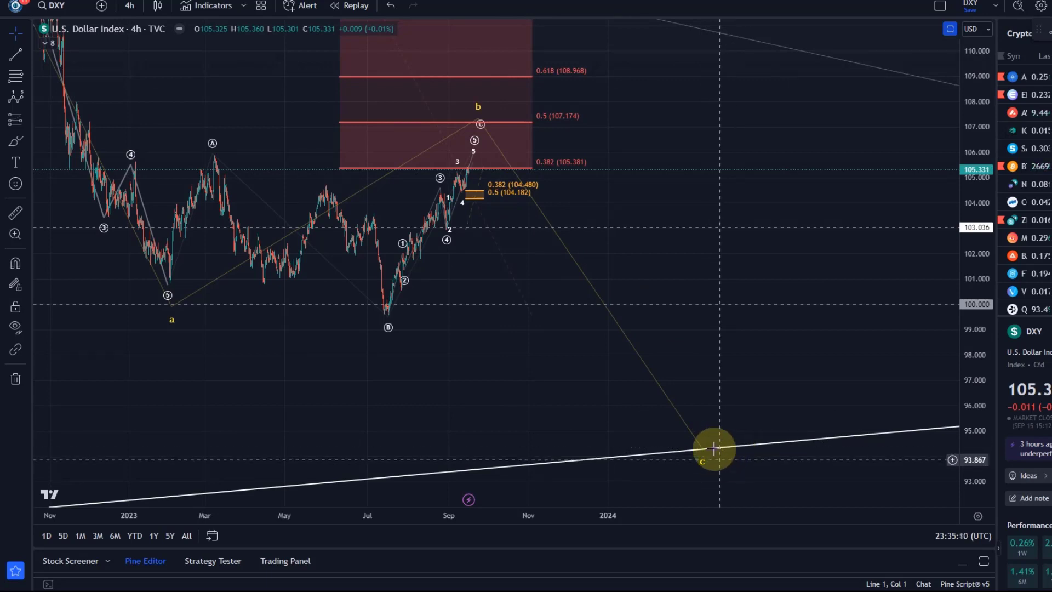
left_click_drag(686, 215, 796, 318)
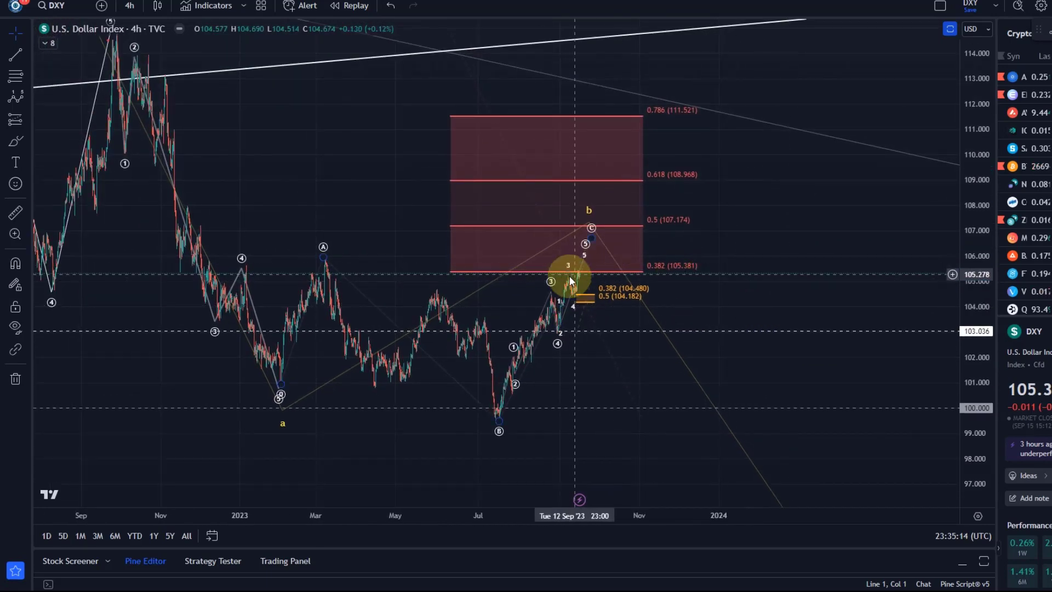
Show the May–August history, stretch the price chart, and make the MACD pane taller.
scroll(580, 278, "up", 3)
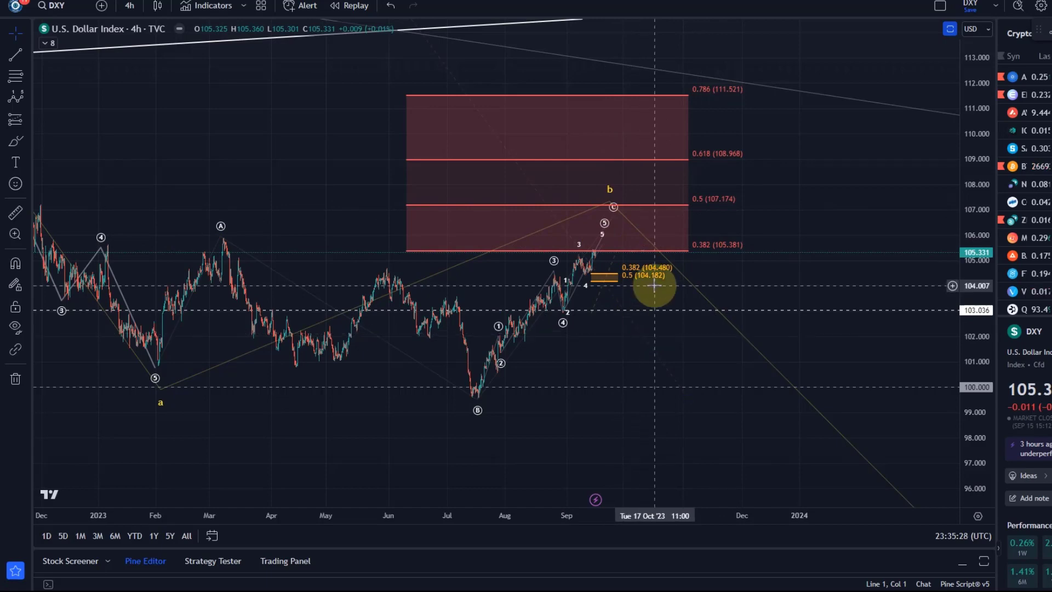
scroll(650, 285, "up", 5)
left_click_drag(536, 230, 952, 234)
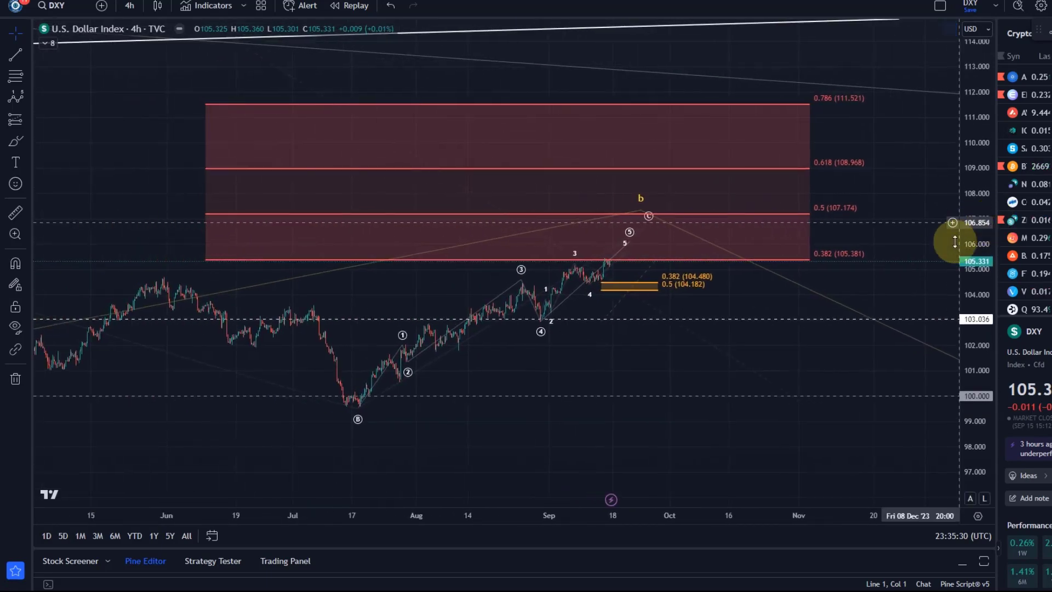
left_click_drag(972, 317, 742, 352)
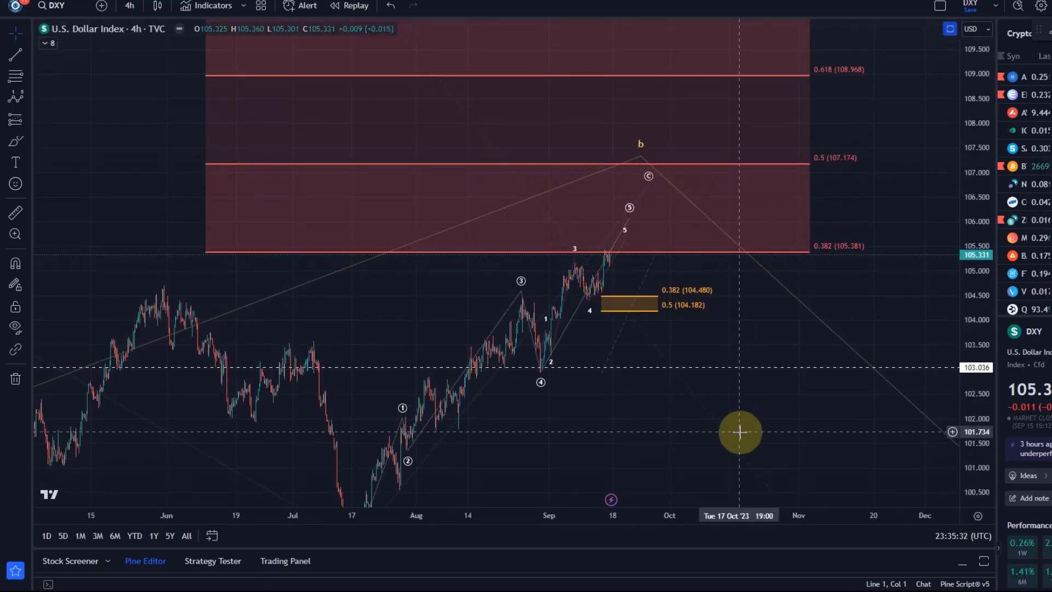
left_click_drag(650, 438, 658, 322)
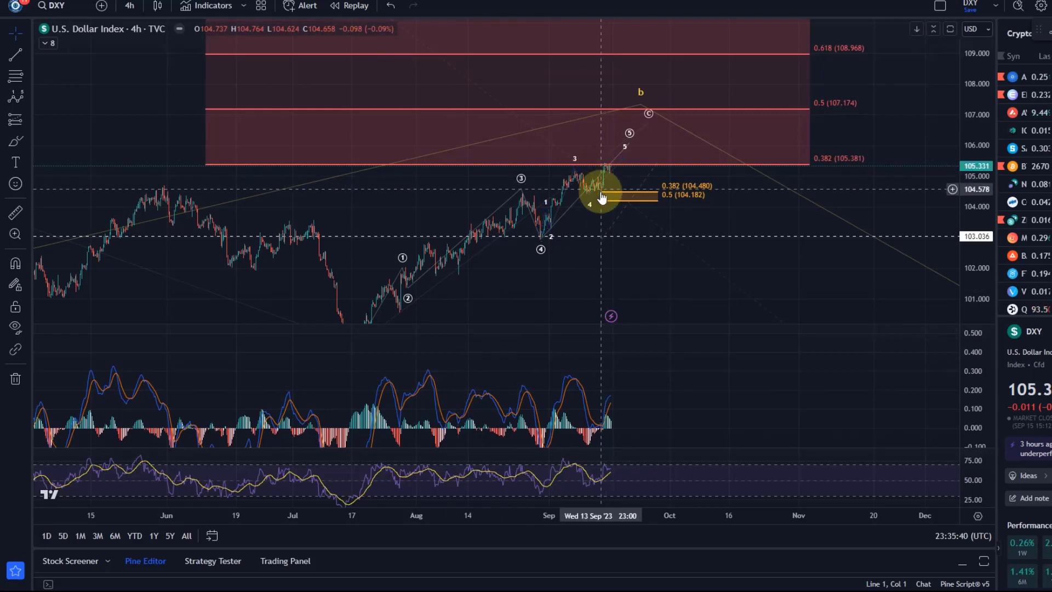
Drag the MACD/RSI divider upward, collapsing MACD to a thin strip so RSI fills the lower half.
left_click_drag(604, 445, 564, 298)
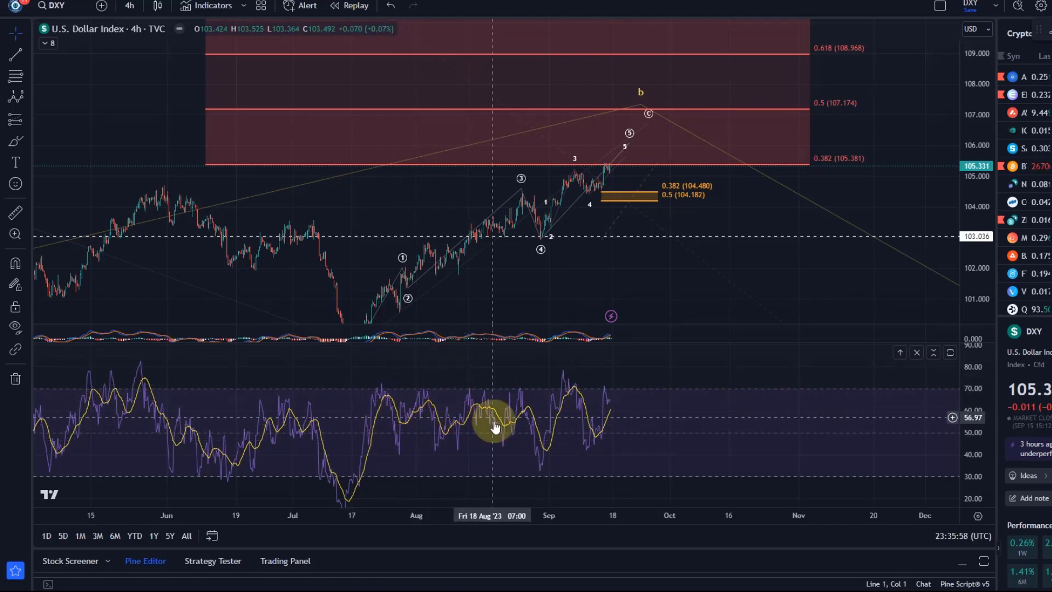
left_click_drag(495, 426, 497, 438)
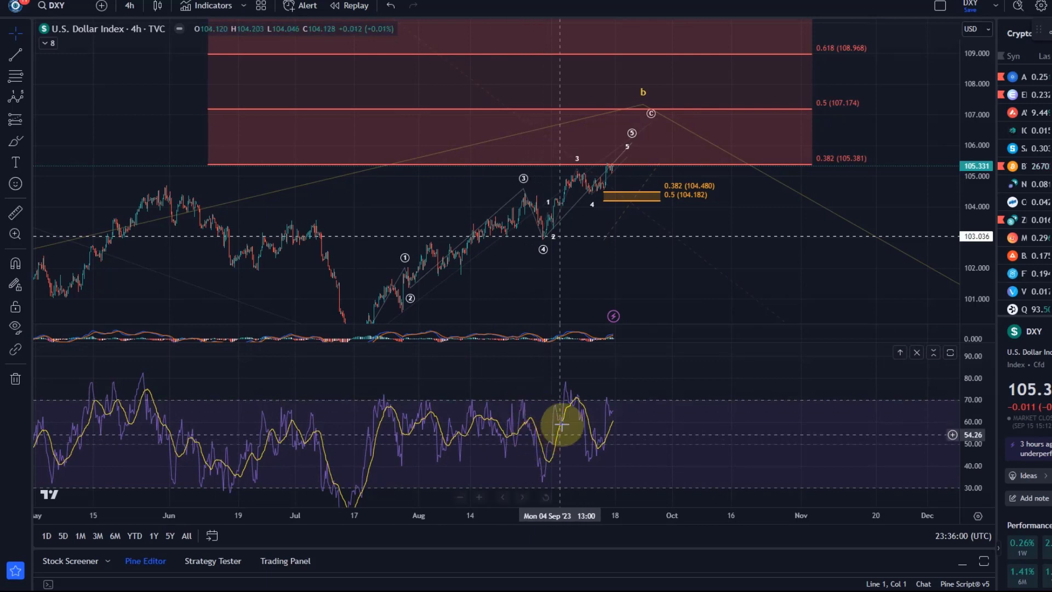